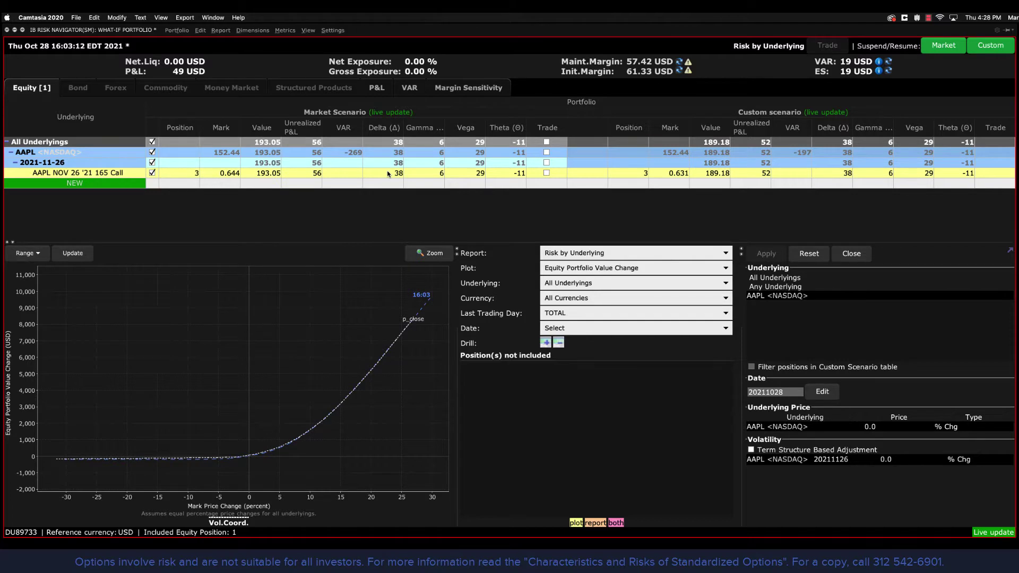
left_click(285, 29)
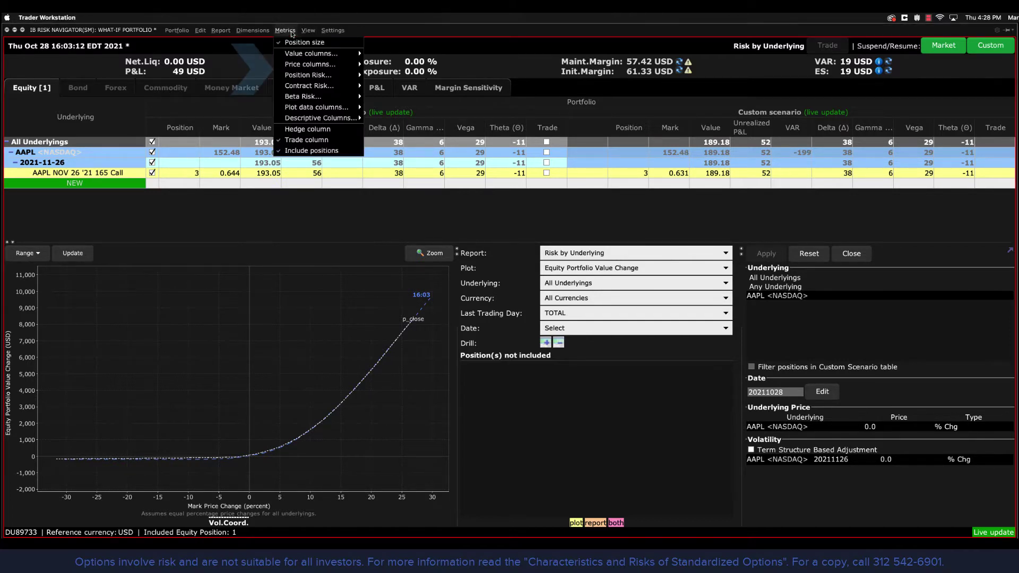
mouse_move(307, 74)
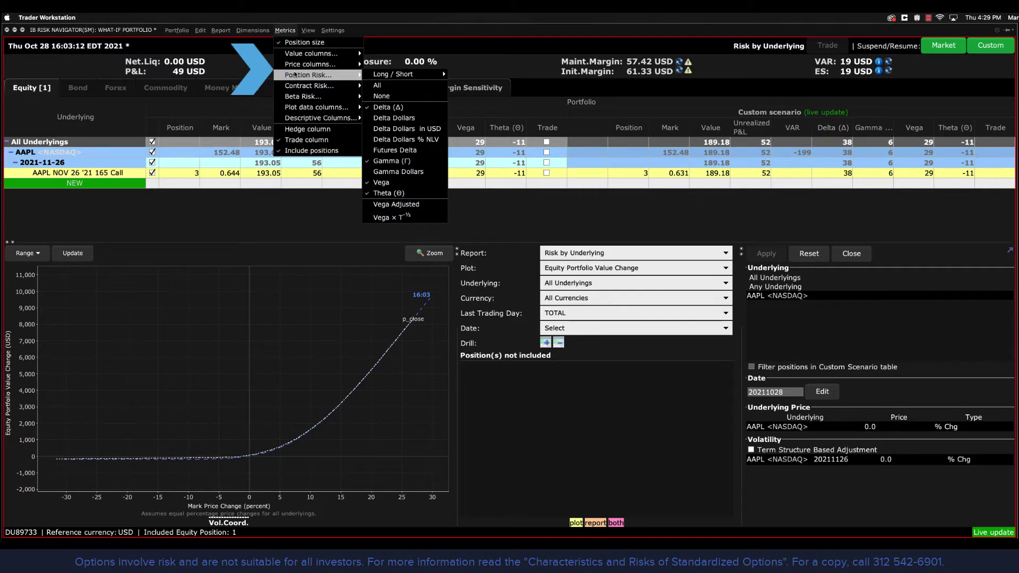
left_click(312, 206)
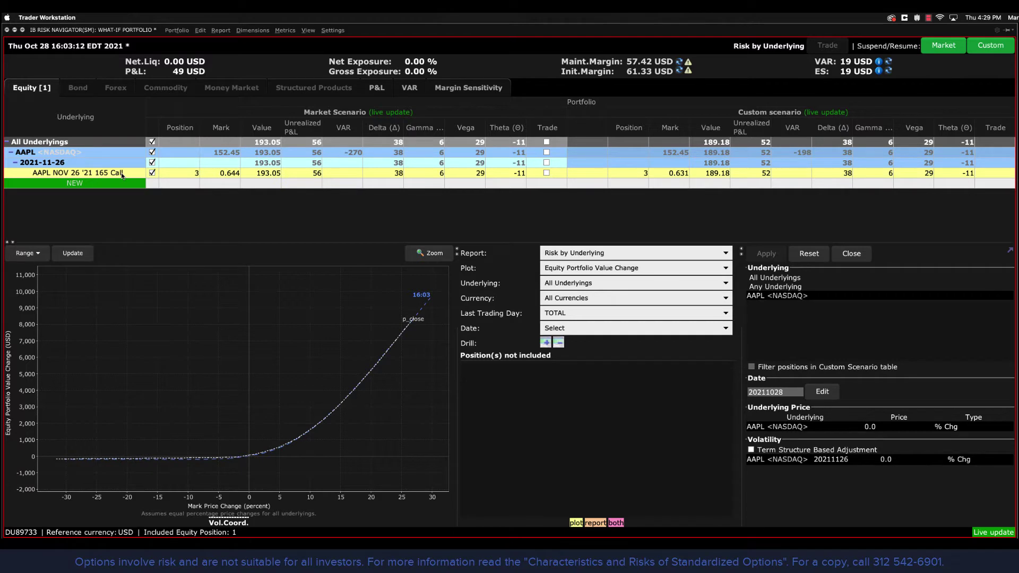
Step: Create an alarm on the AAPL NOV 26 '21 165 Call for Delta >= 50
right_click(122, 174)
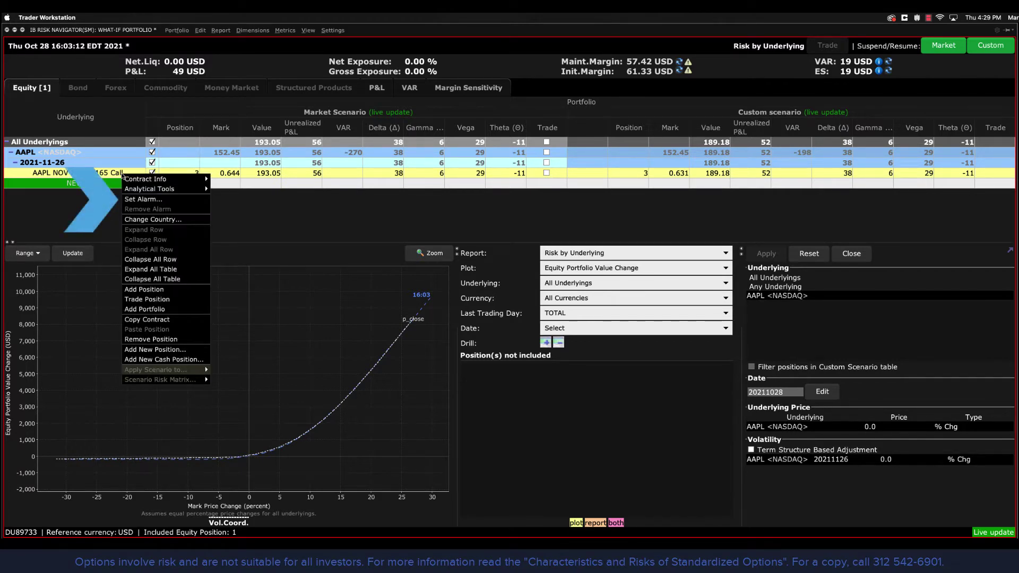
left_click(144, 198)
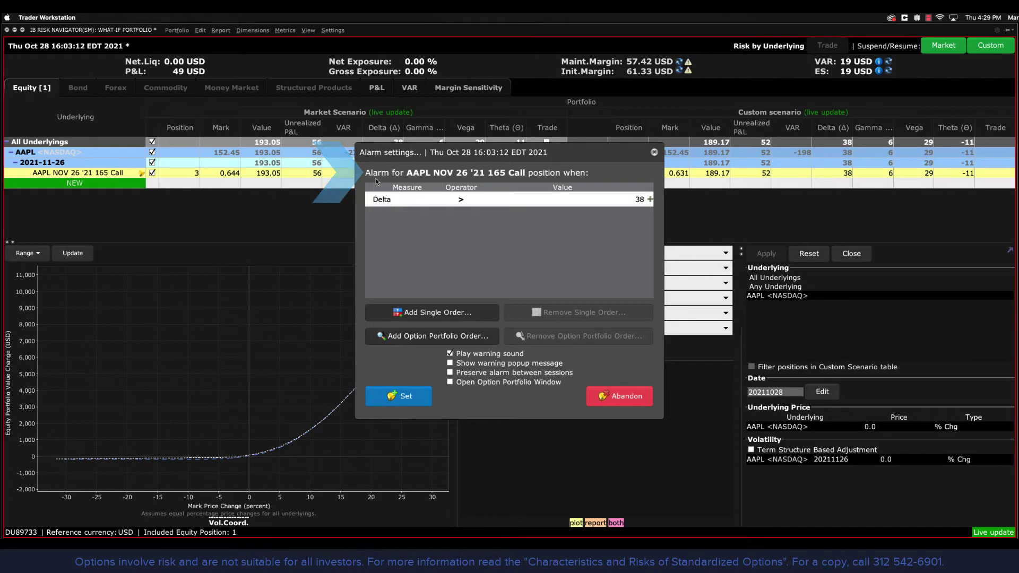
left_click(388, 200)
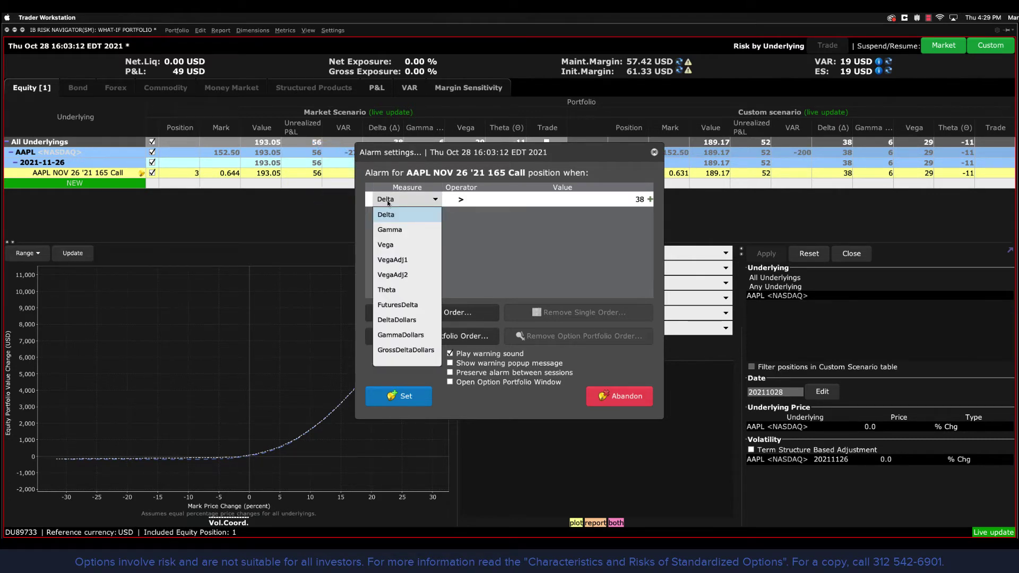
left_click(389, 214)
left_click(462, 201)
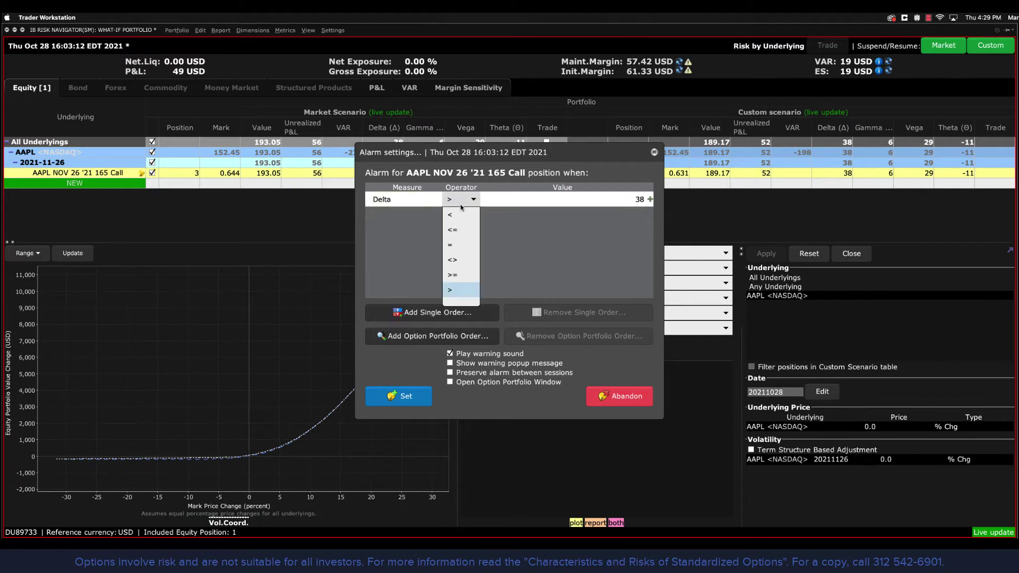
left_click(460, 274)
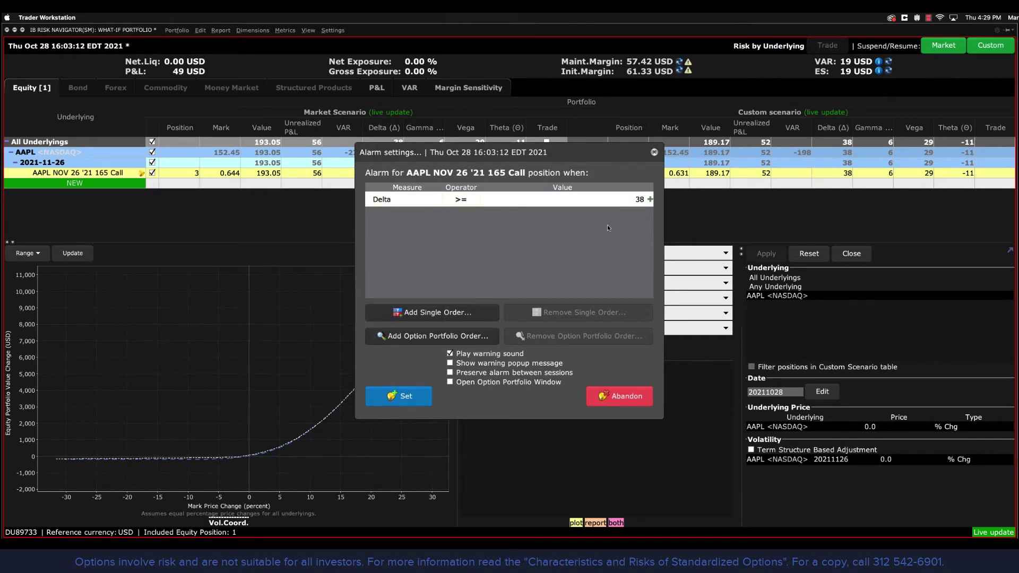
left_click(640, 201)
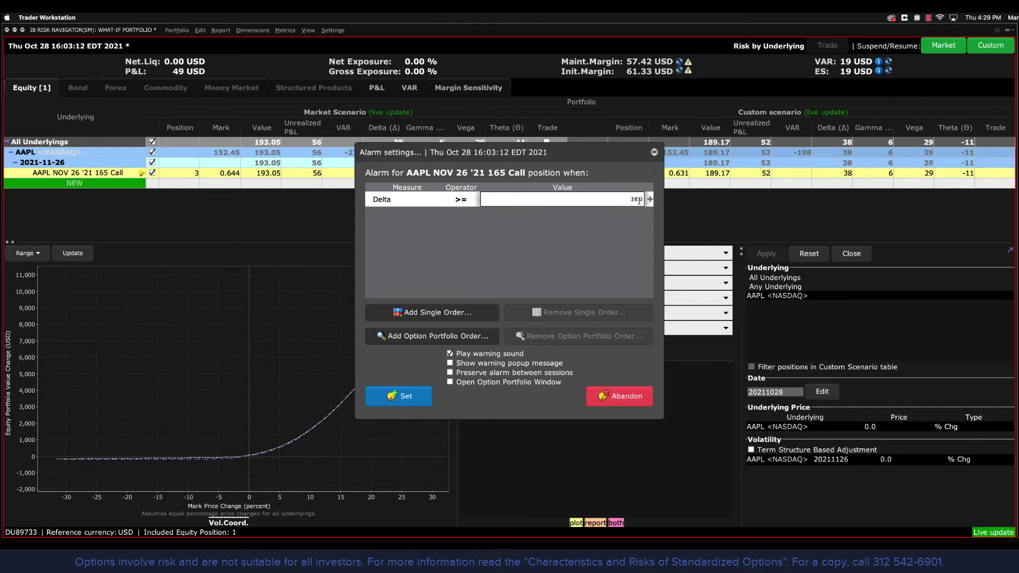
key("BackSpace")
type("50")
key("Return")
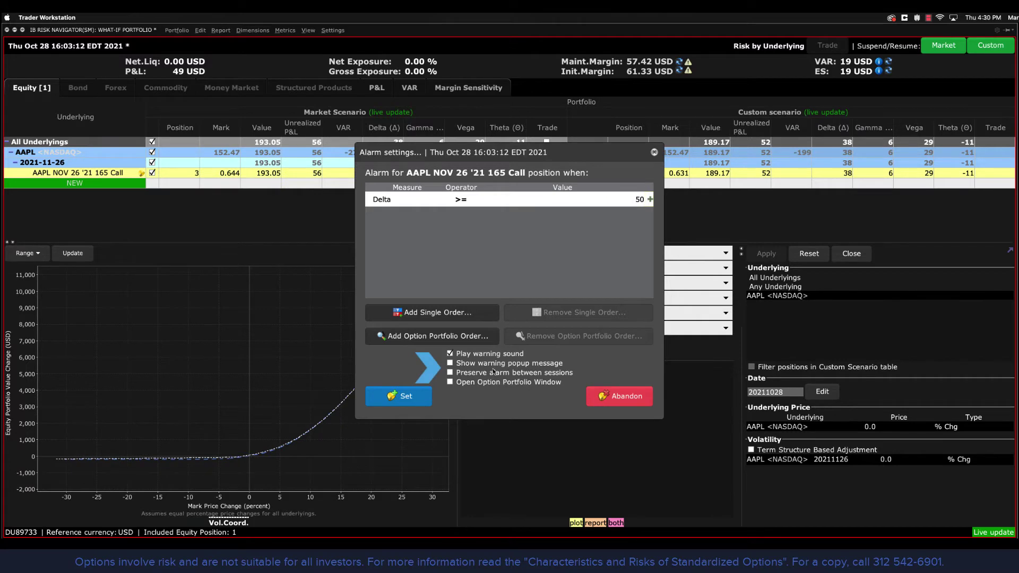
Step: Enable popup warning and preserve between sessions, then save the Delta alarm
left_click(451, 364)
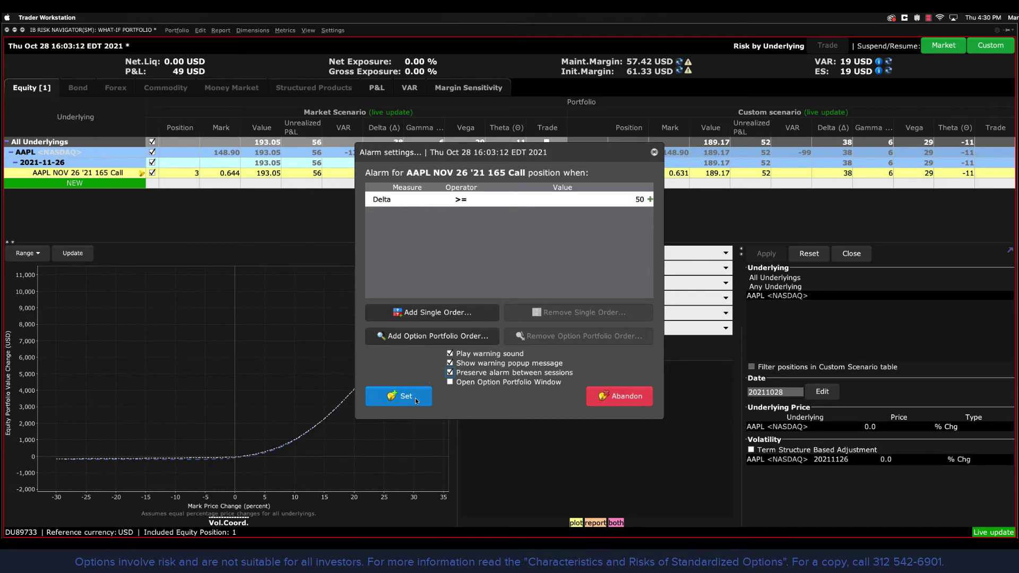
left_click(415, 399)
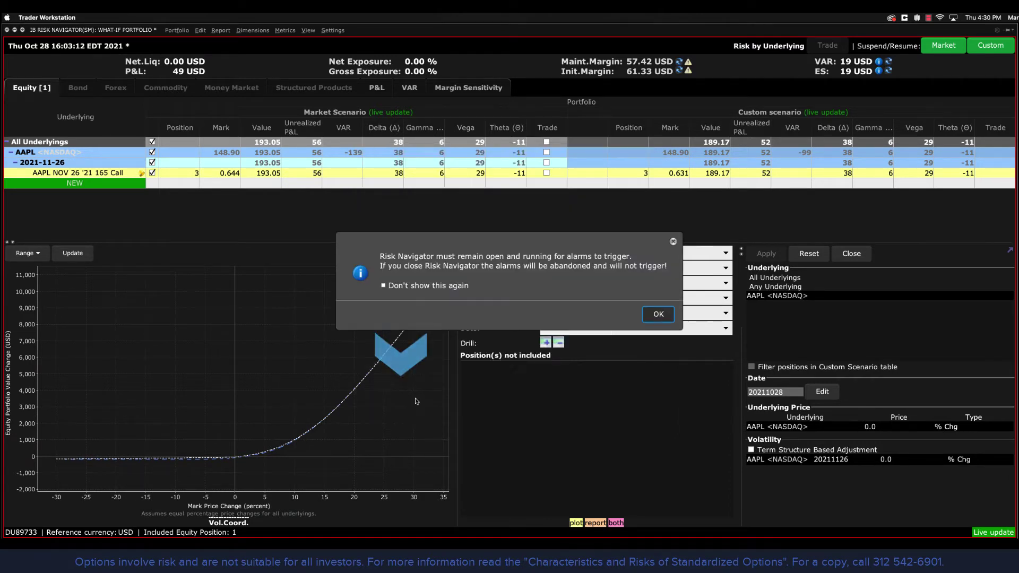
left_click(654, 317)
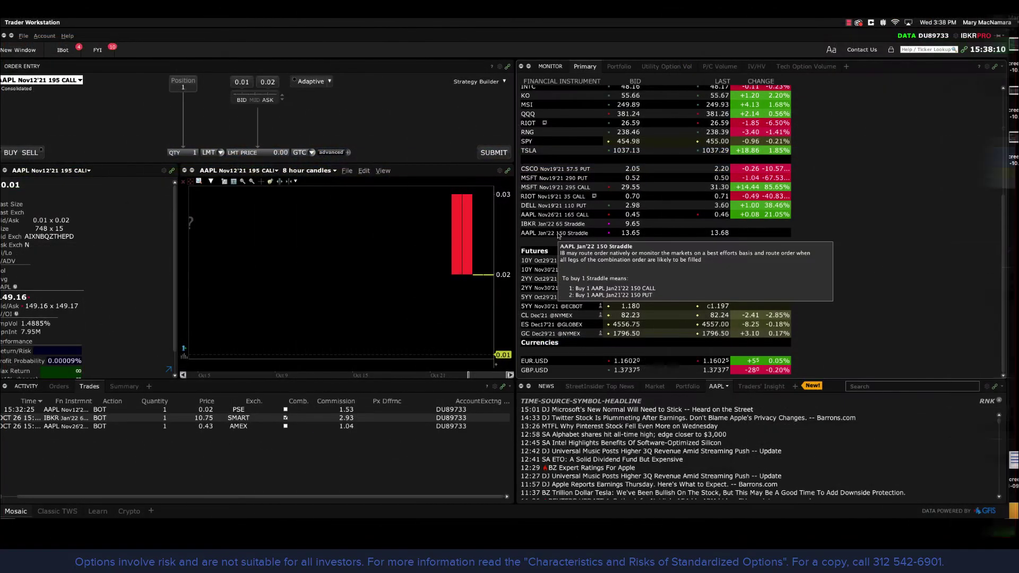
Step: Start an alarm on the AAPL Jan'22 150 Straddle with Gamma threshold 15
right_click(557, 236)
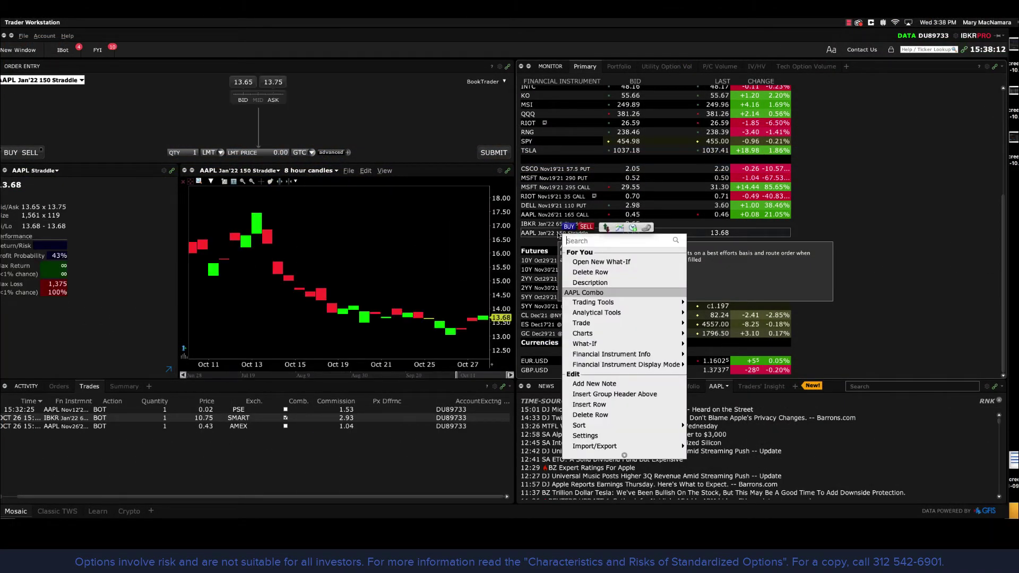
mouse_move(585, 343)
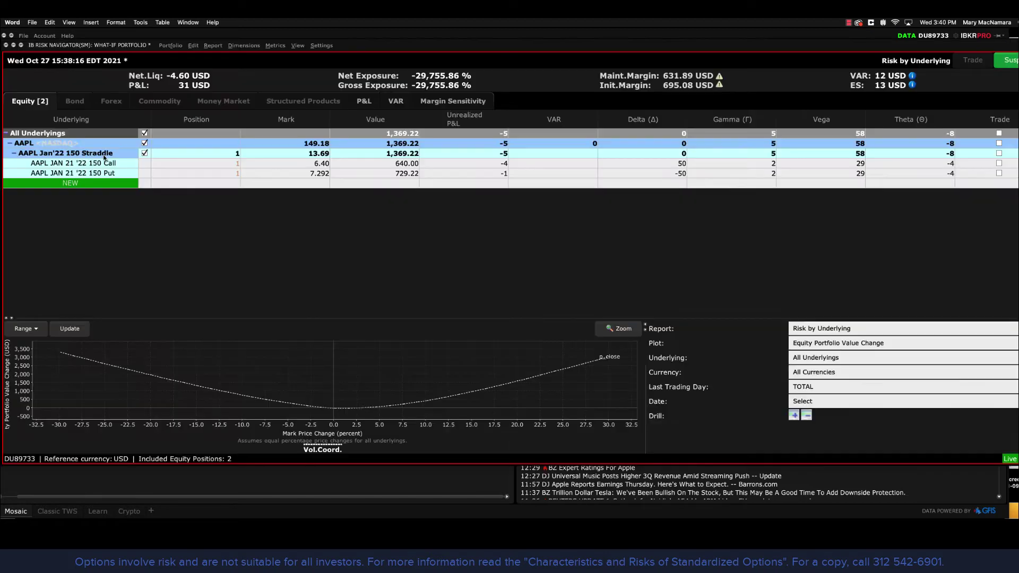
right_click(104, 155)
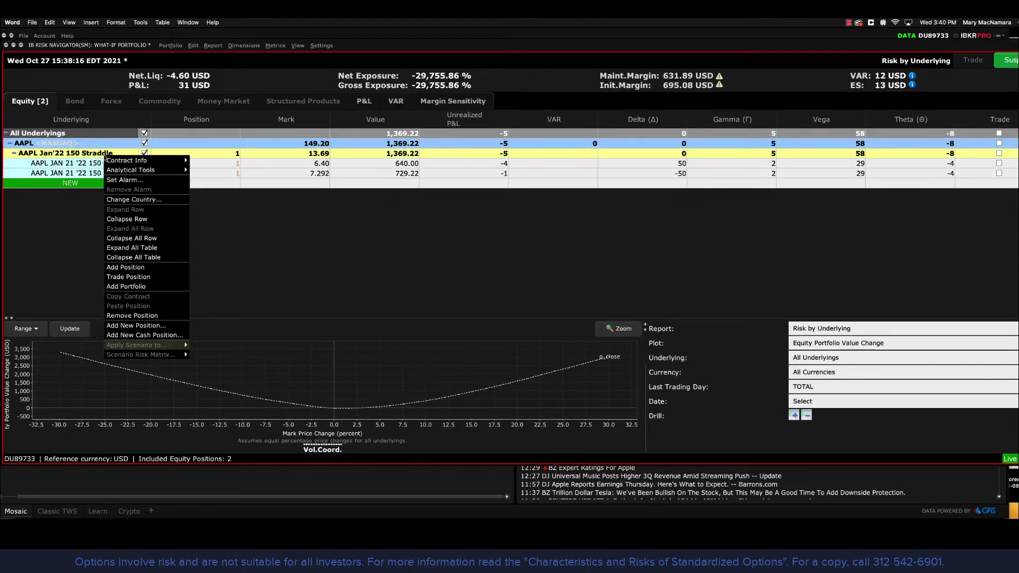
left_click(124, 181)
left_click(422, 173)
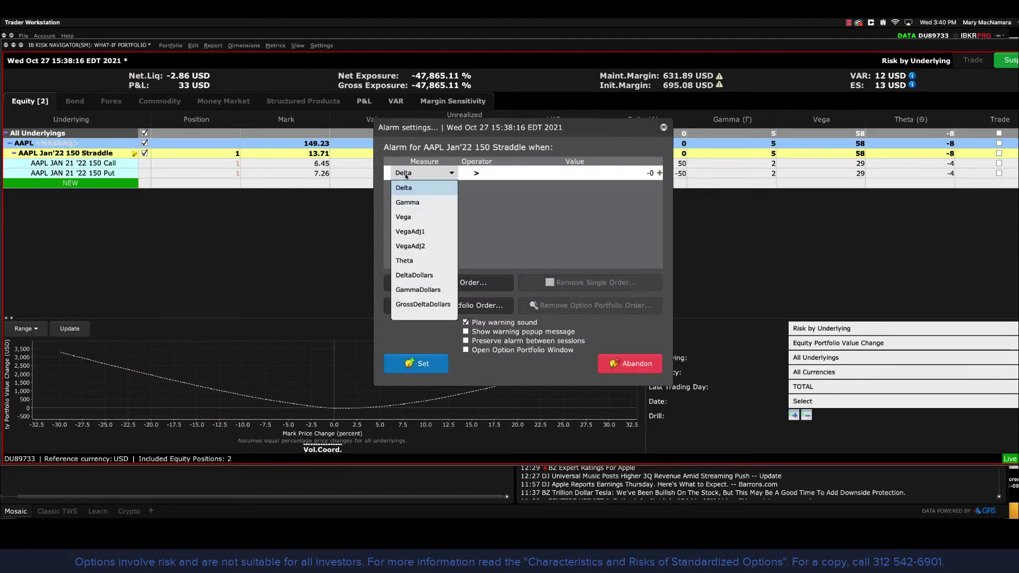
left_click(408, 202)
left_click(620, 181)
type("15")
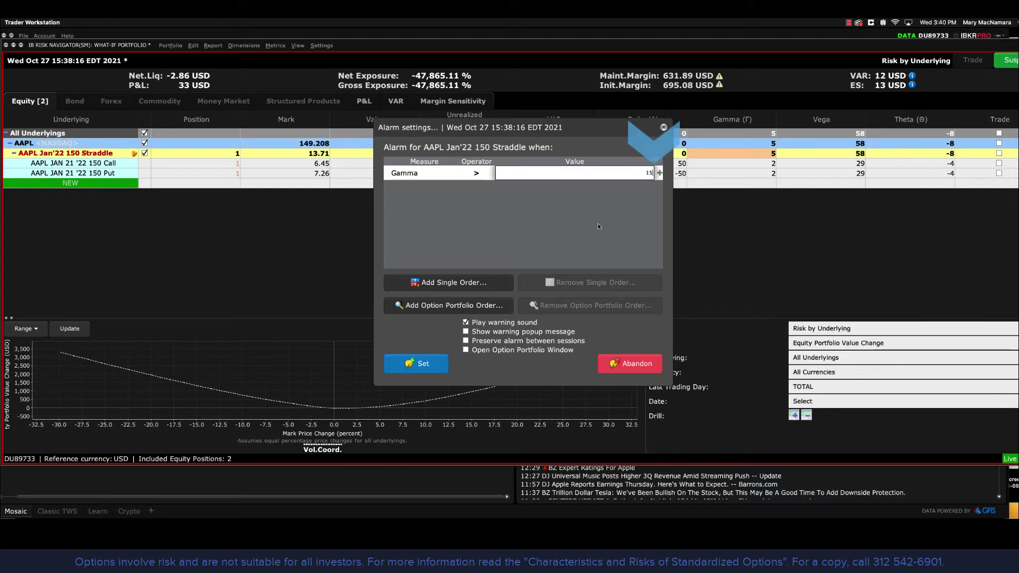
key("Return")
Step: Add a second condition on Theta with threshold -30
left_click(660, 173)
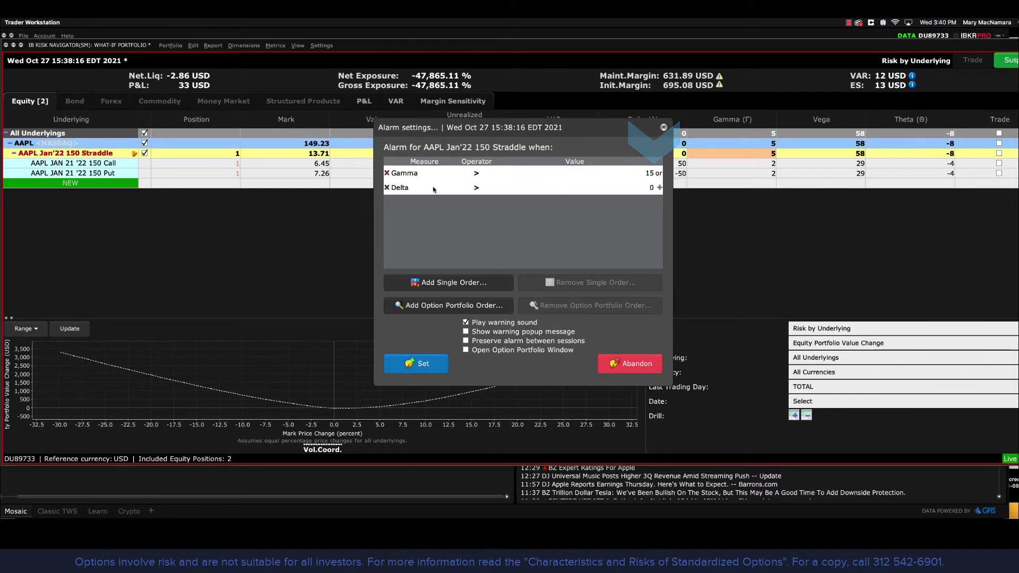
left_click(405, 188)
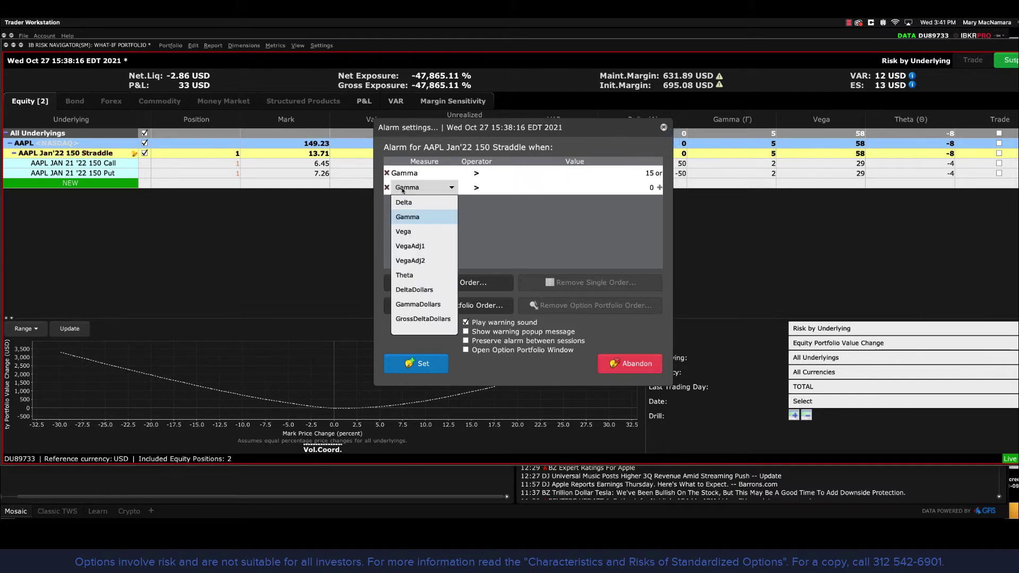
left_click(406, 275)
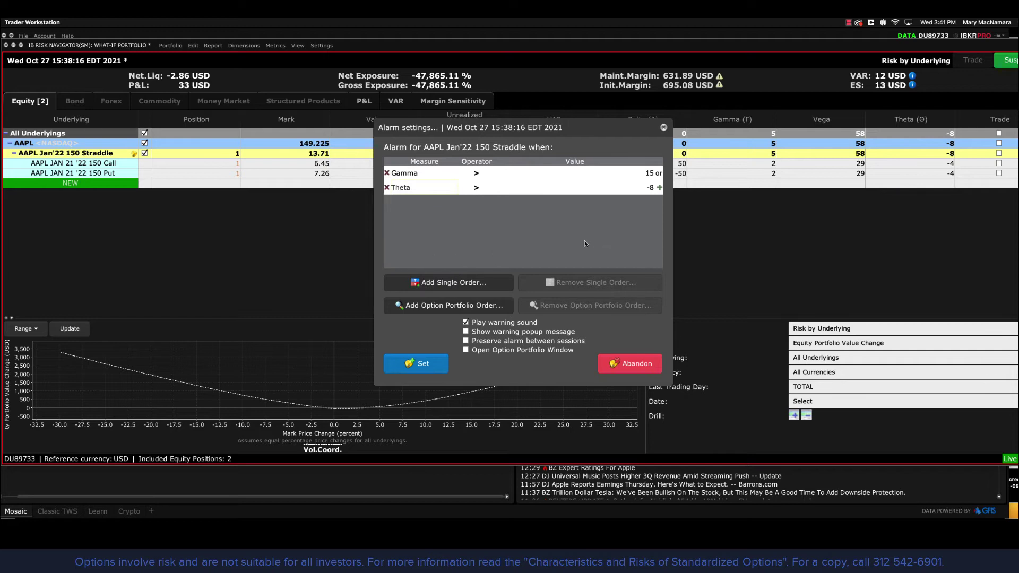
left_click(646, 188)
type("-30")
key("Return")
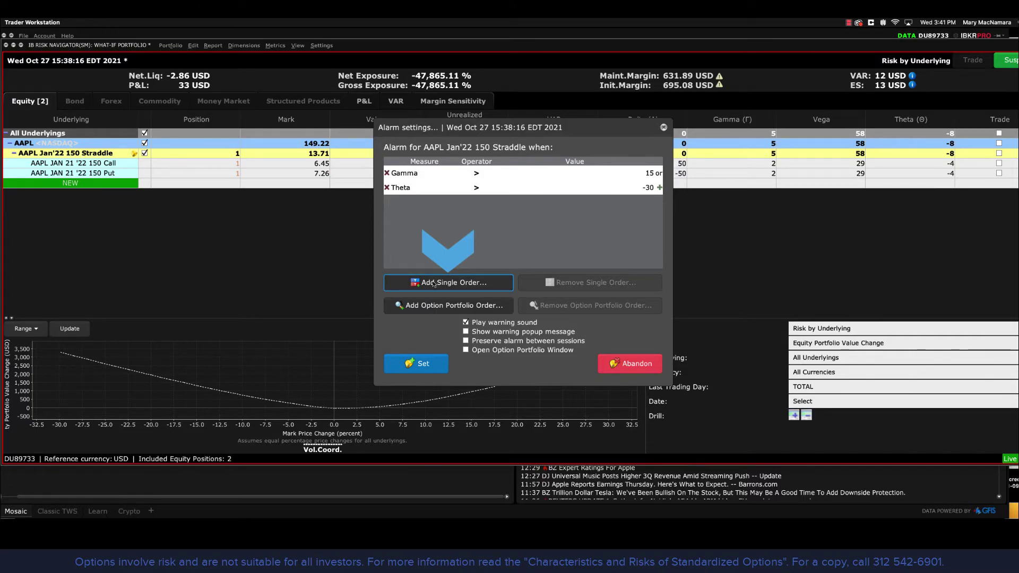
Step: Attach a single buy order to the straddle alarm with order type REL + MKT
left_click(435, 283)
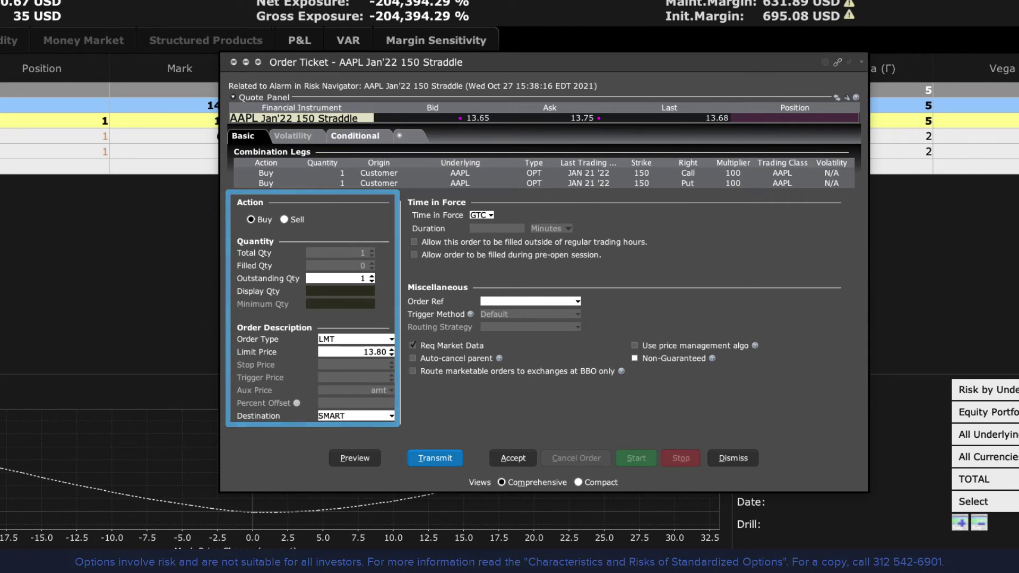
left_click(391, 339)
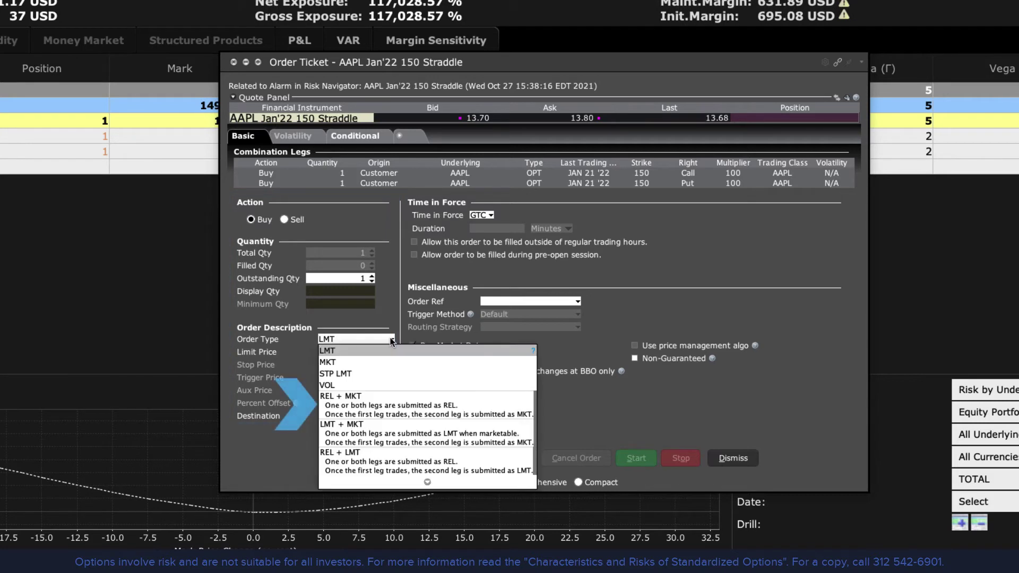
left_click(372, 399)
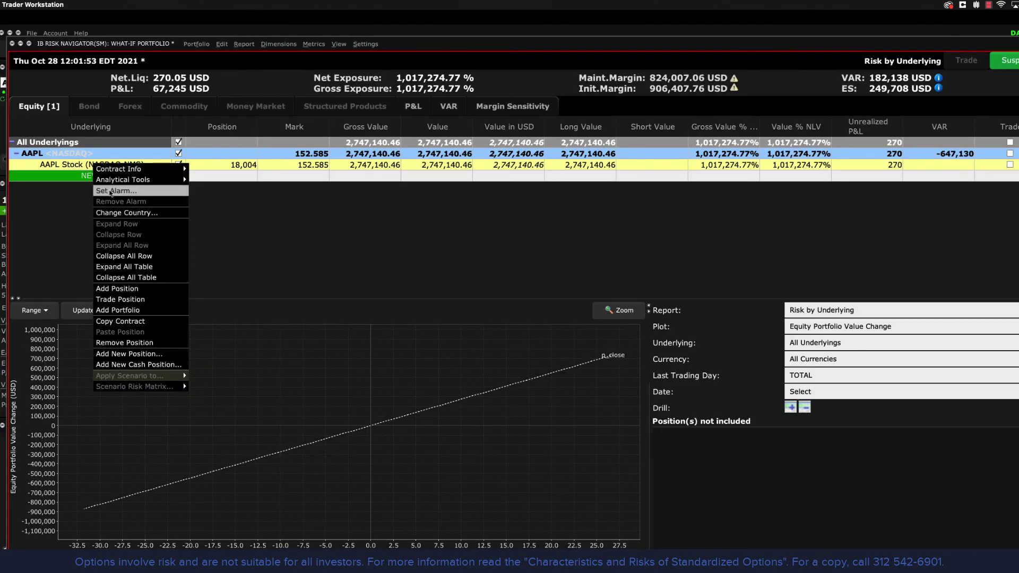
Step: Start an option portfolio order on the AAPL stock alarm acquiring Gamma from NOV 26 '21 expiry only
left_click(110, 191)
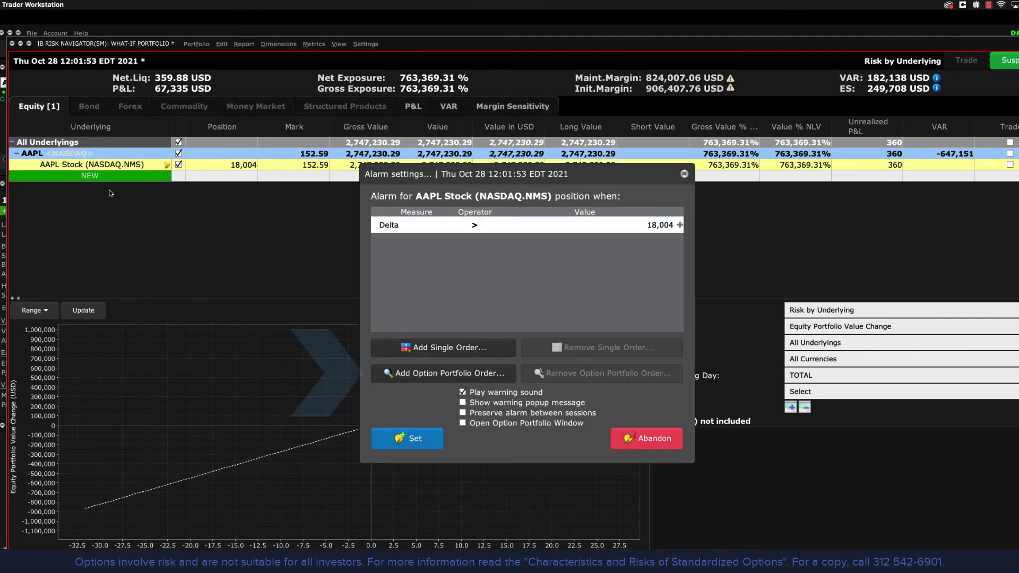
left_click(459, 376)
type("50")
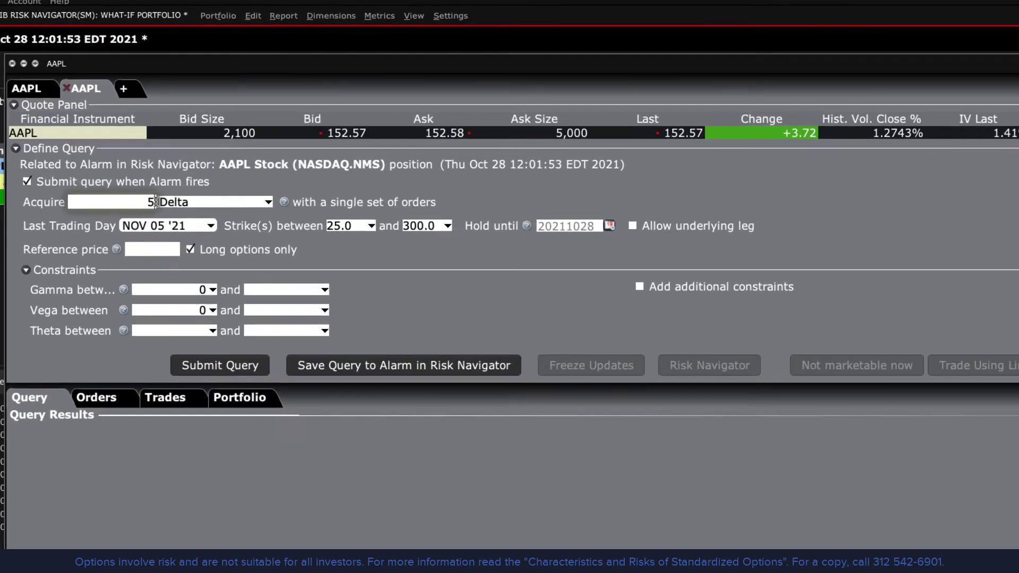
left_click(231, 205)
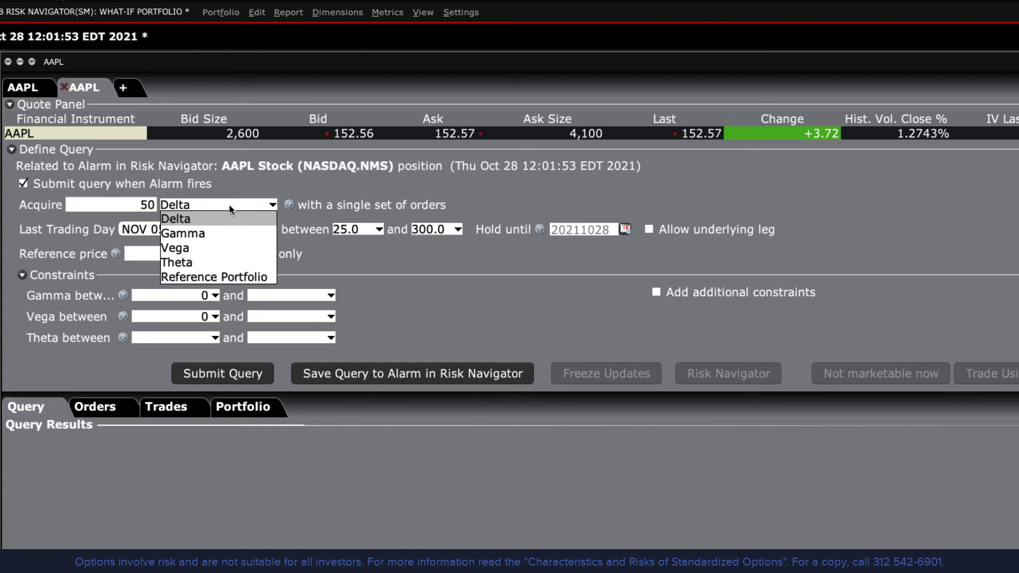
left_click(223, 232)
left_click(170, 232)
left_click(132, 277)
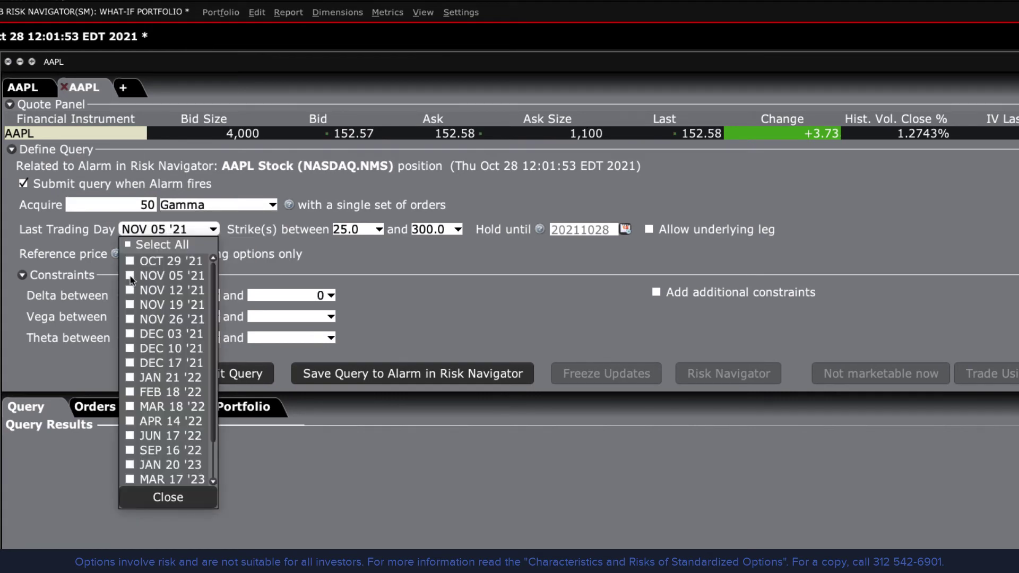
left_click(131, 320)
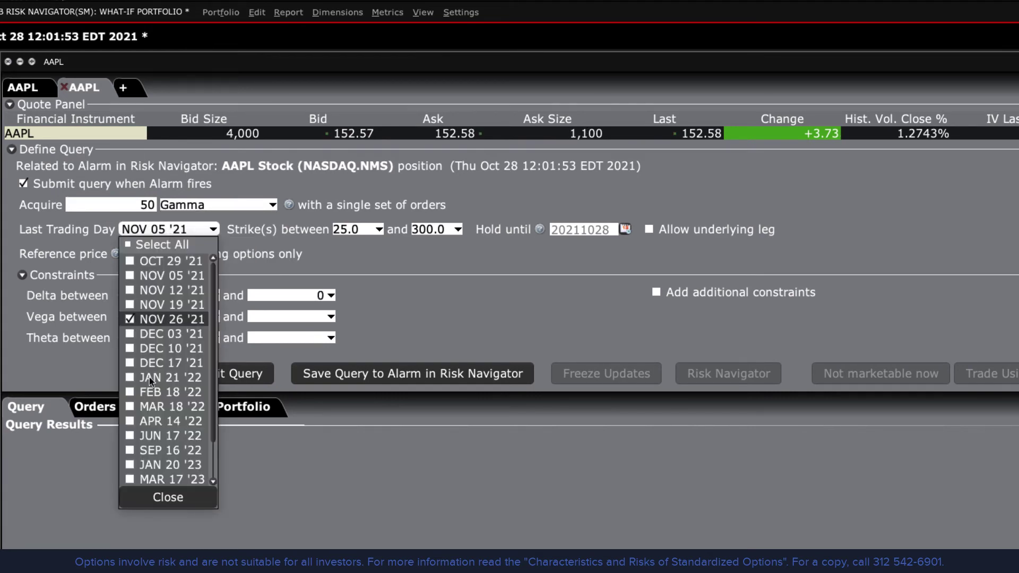
left_click(168, 498)
Step: Limit strikes to 120.0–135.0, run the query and save it to the stock alarm
left_click(359, 230)
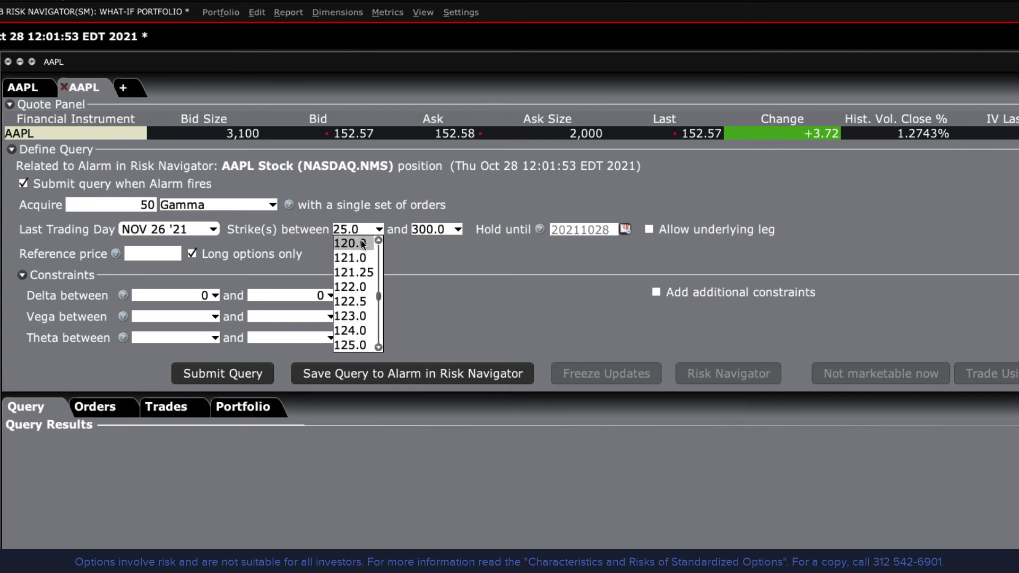
left_click(361, 240)
left_click(456, 233)
scroll(438, 294, "up", 10)
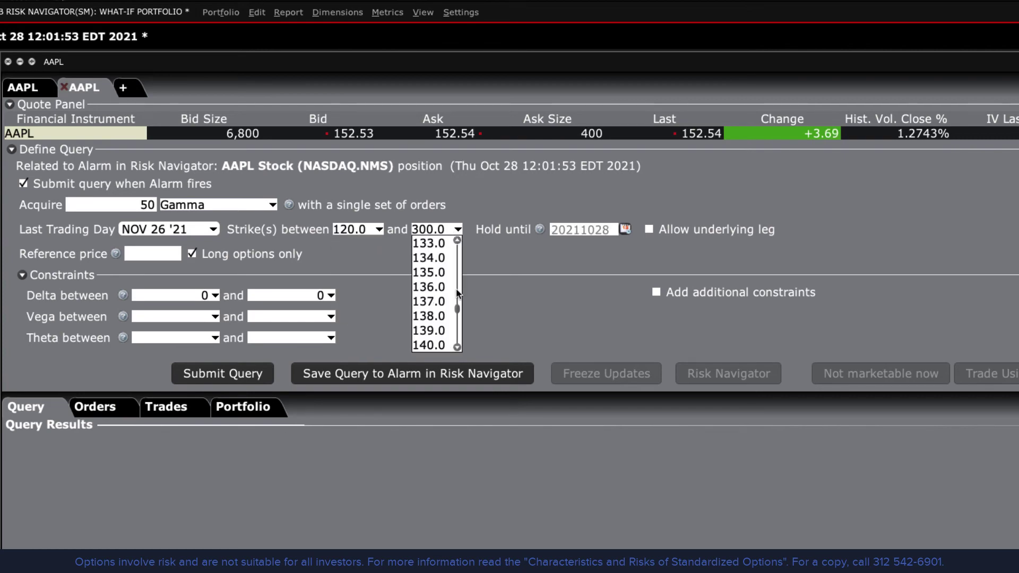
left_click(443, 279)
left_click(216, 374)
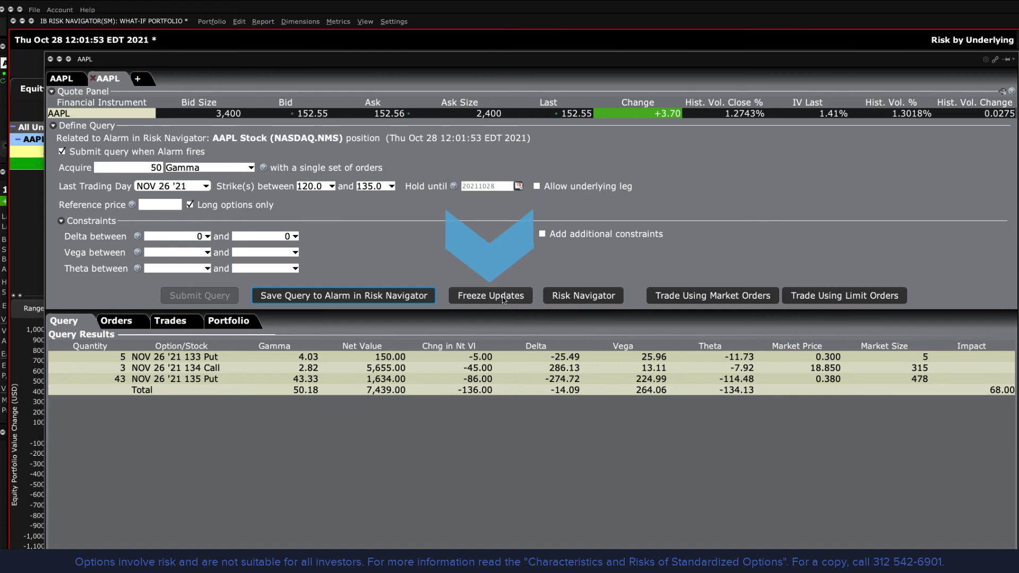
left_click(502, 300)
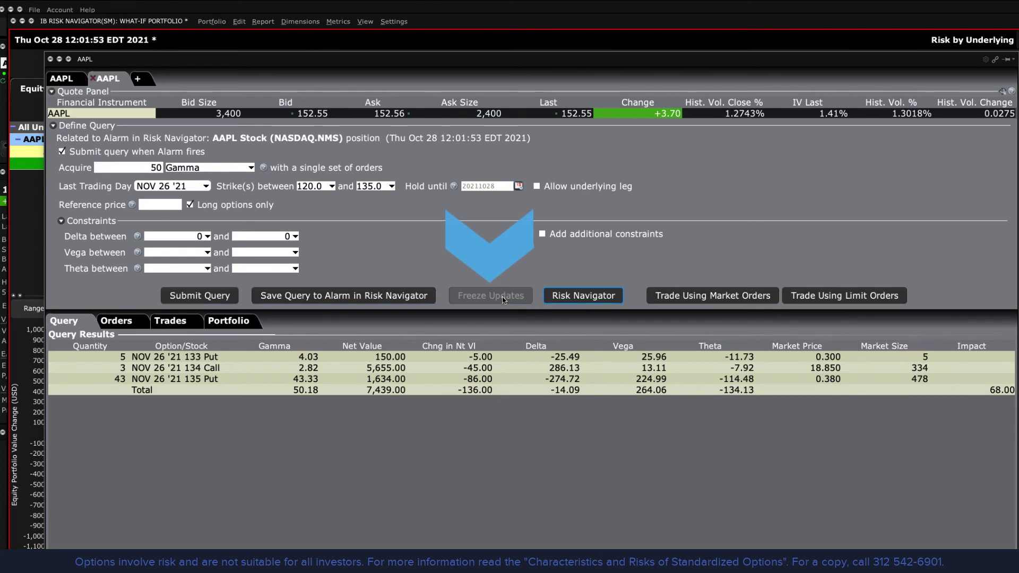
left_click(385, 295)
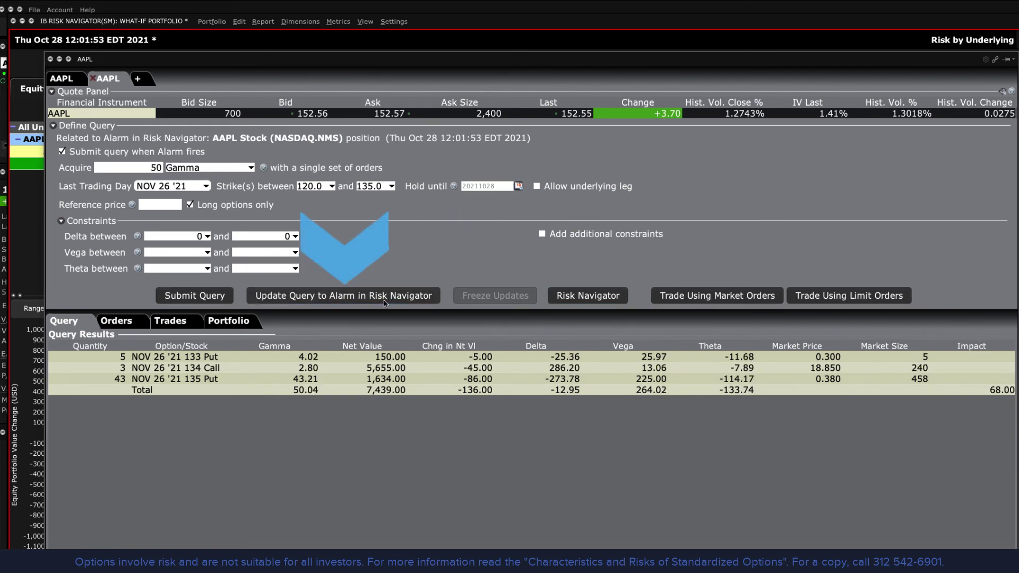
Step: Activate the AAPL stock Delta alarm and acknowledge the keep-running notice
left_click(63, 58)
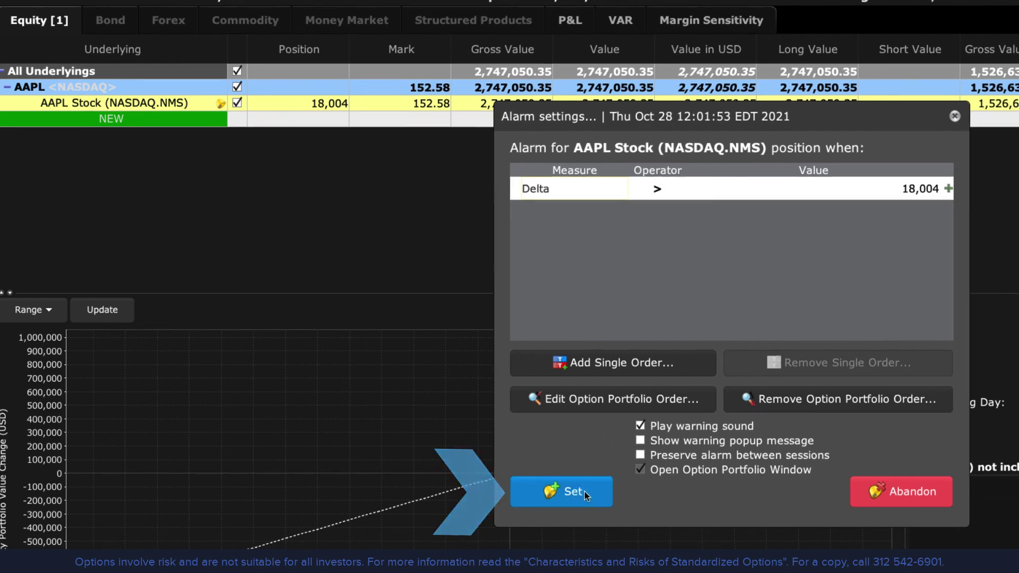
left_click(585, 491)
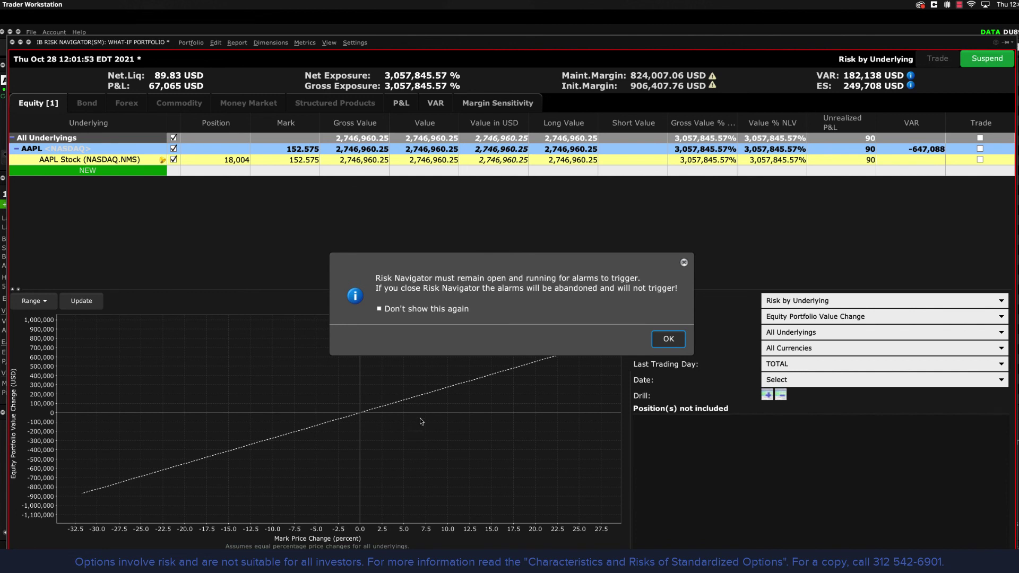
left_click(666, 339)
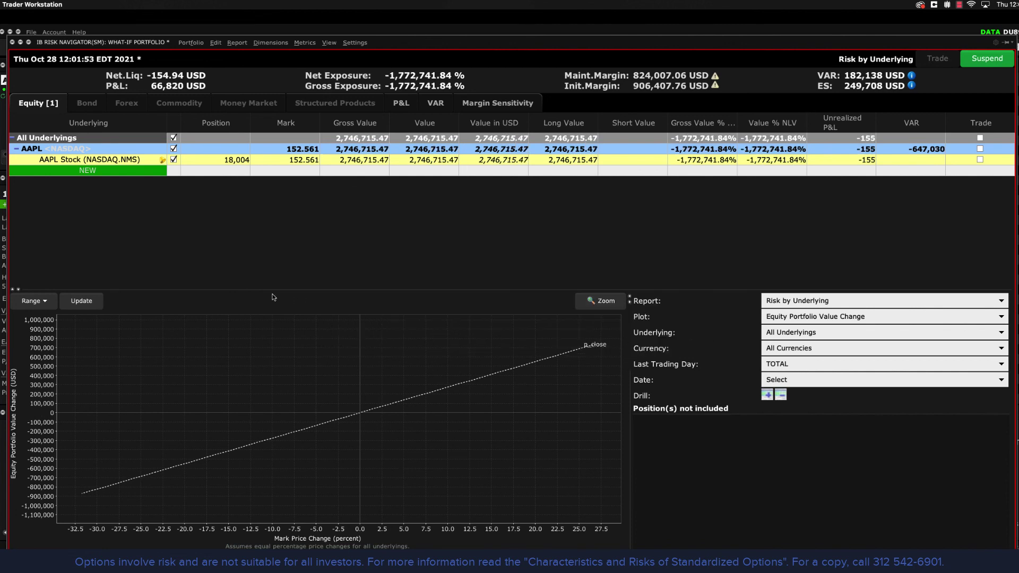
Step: Review the active alarms list to confirm the stock alarm, then close it
left_click(329, 43)
left_click(334, 69)
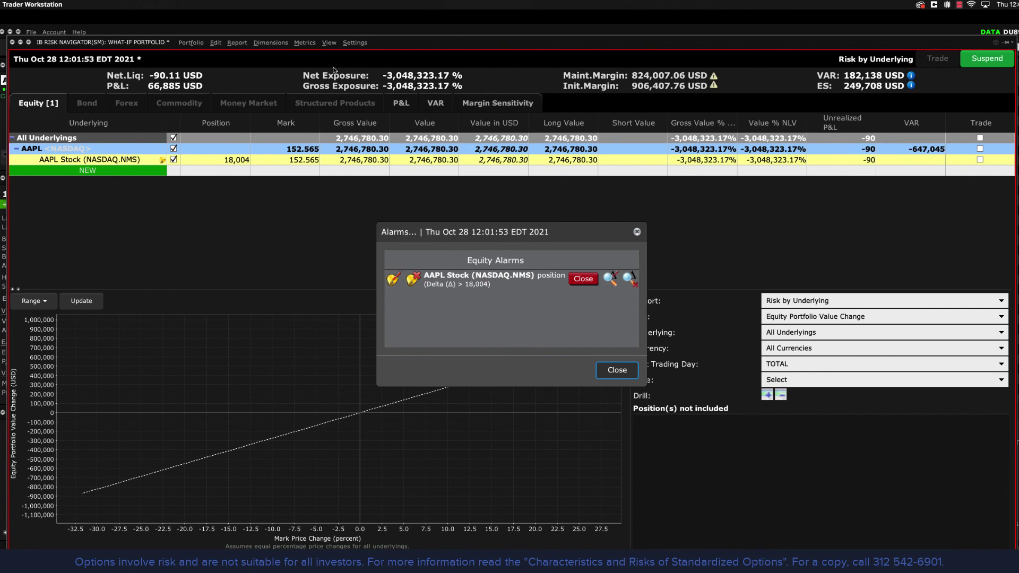
left_click(636, 368)
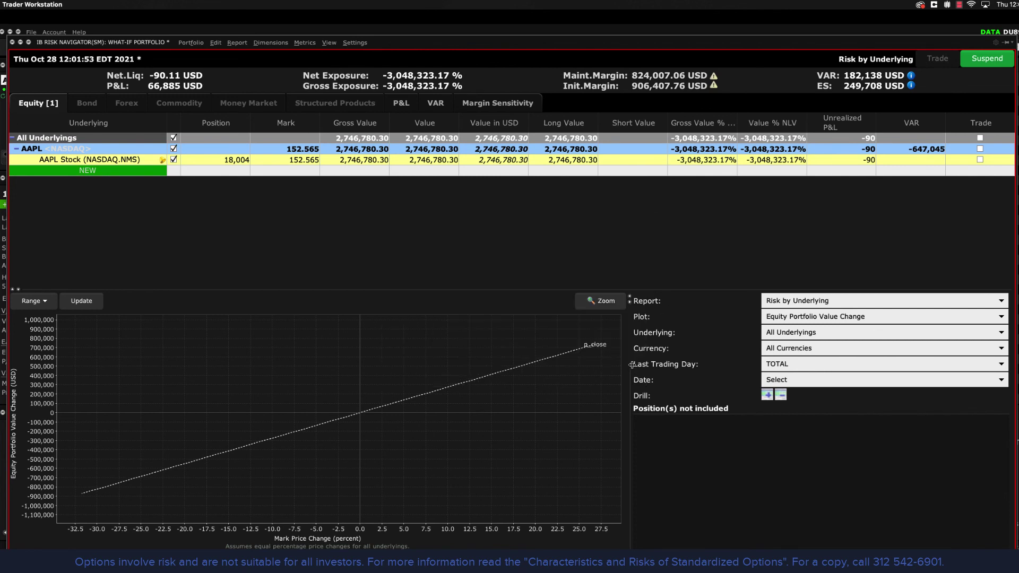